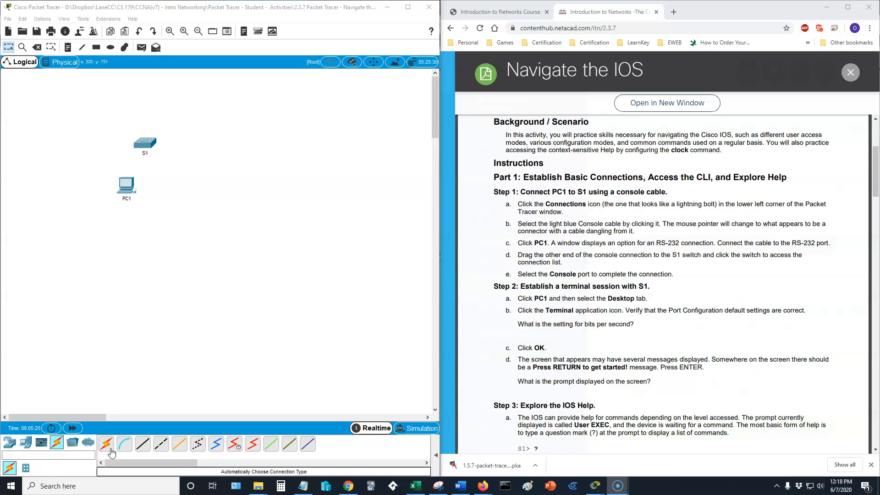
- Connect PC1's RS 232 port to the Console port of switch S1 with a console cable
click(124, 448)
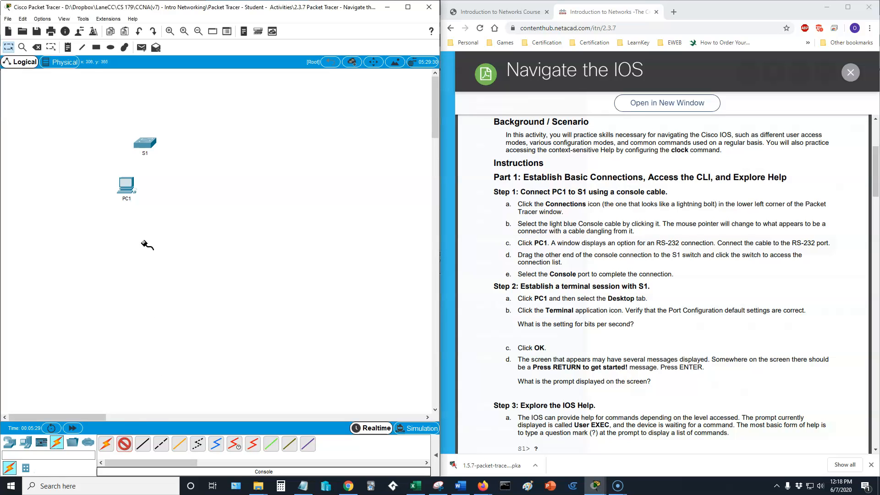
click(126, 185)
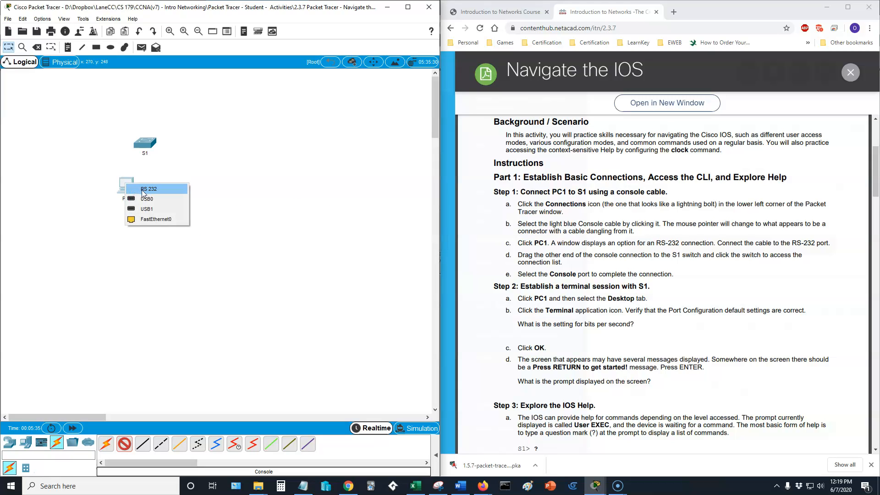
click(143, 190)
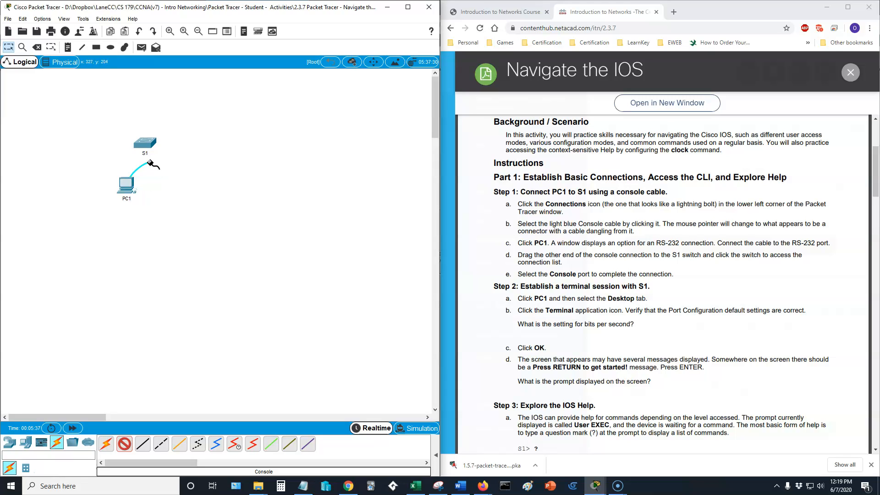
click(145, 144)
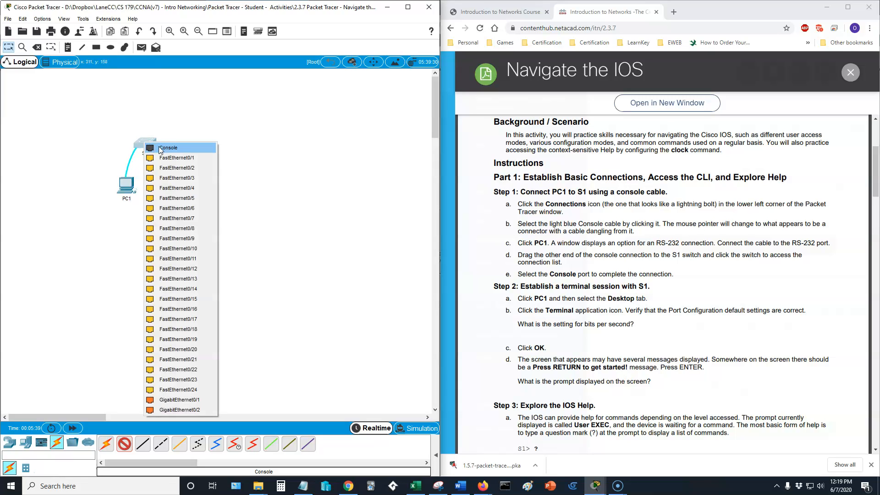
click(160, 147)
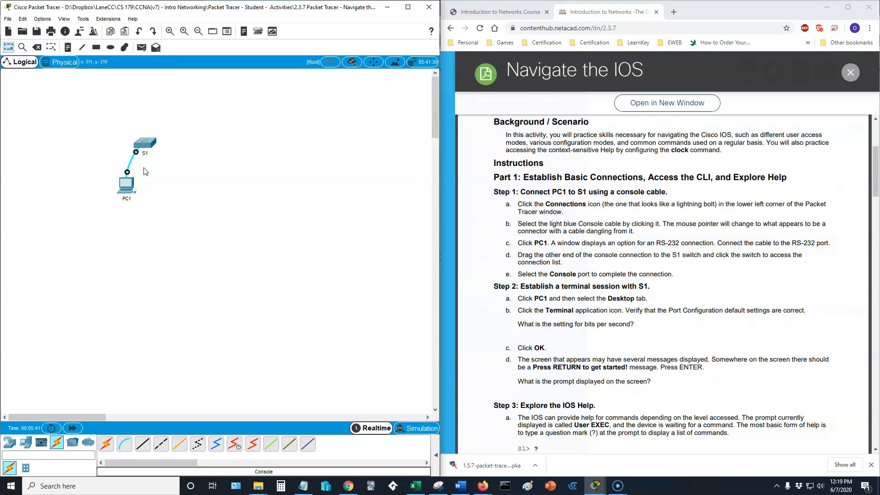
- Delete the console cable between PC1 and S1 and return to the selection tool
click(37, 47)
click(129, 163)
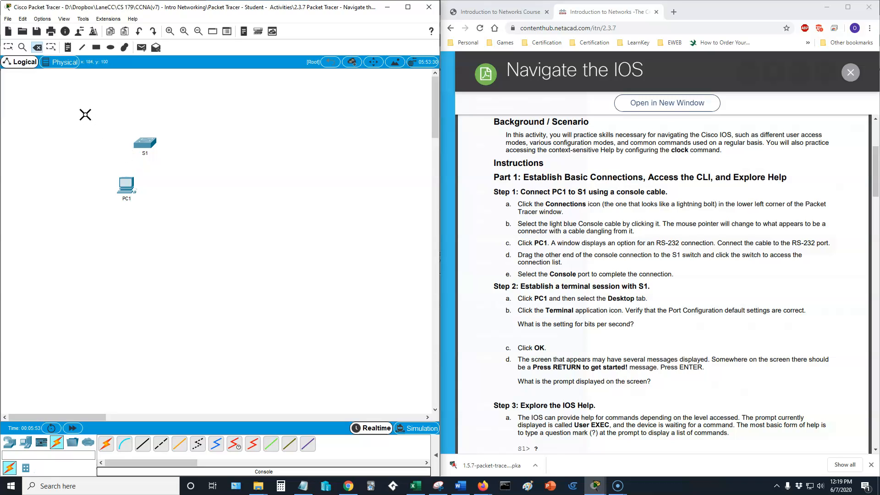
click(9, 47)
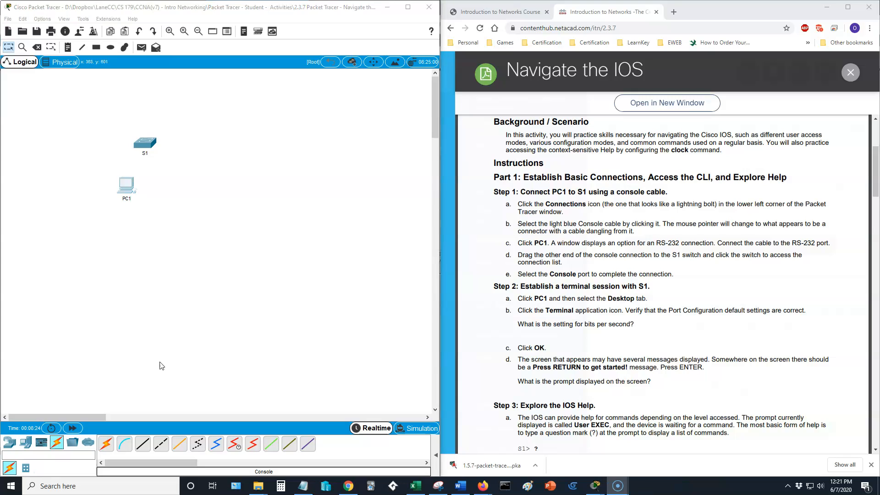
- Run a new console cable from PC1's RS 232 port to the Console port of S1
click(124, 444)
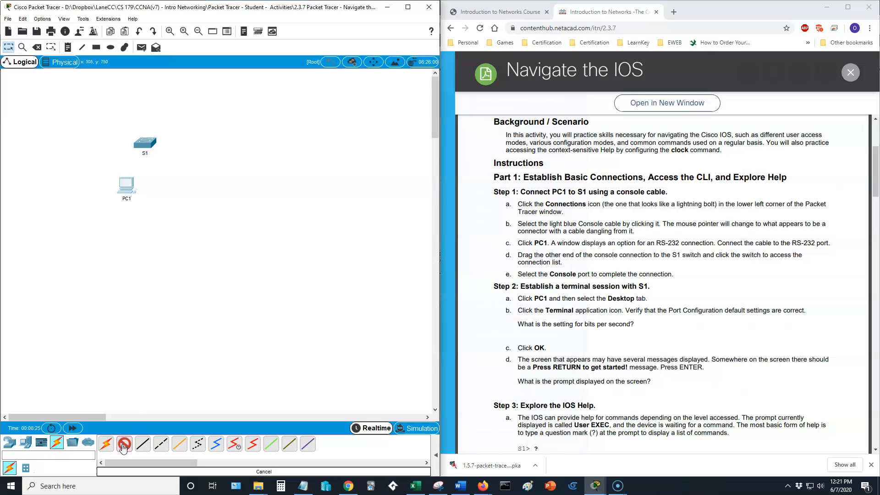
click(132, 183)
click(149, 185)
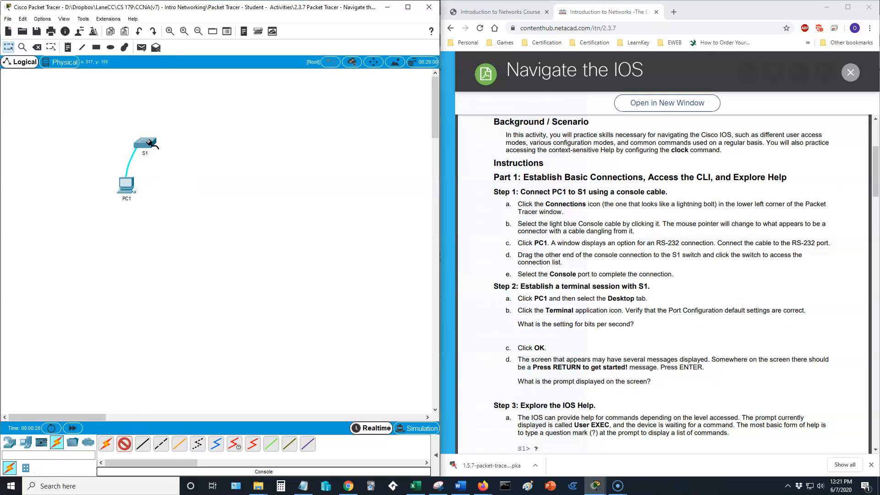
click(146, 139)
click(163, 147)
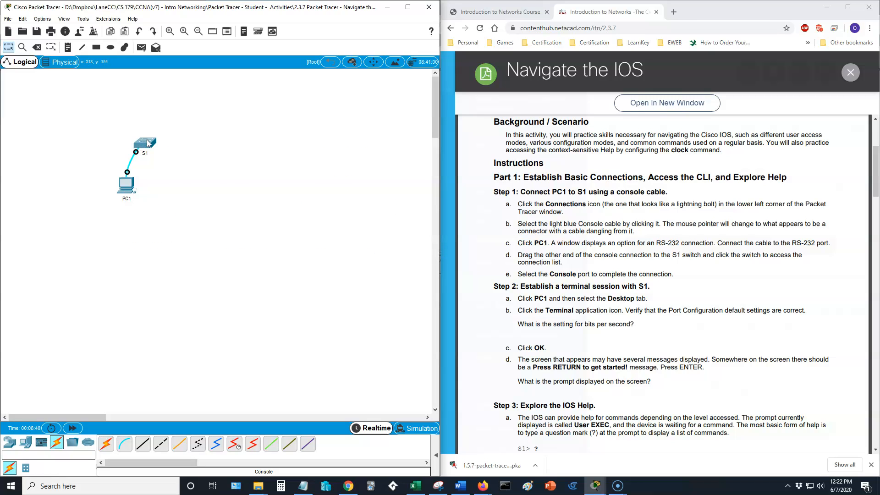
mouse_move(147, 143)
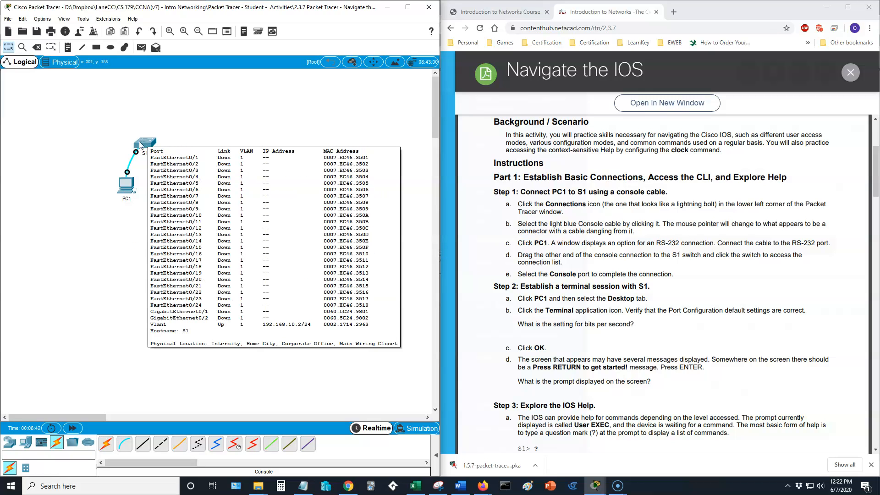
- Start a terminal session from PC1 to S1 with the default port configuration, and move its window clear of the instructions
click(129, 185)
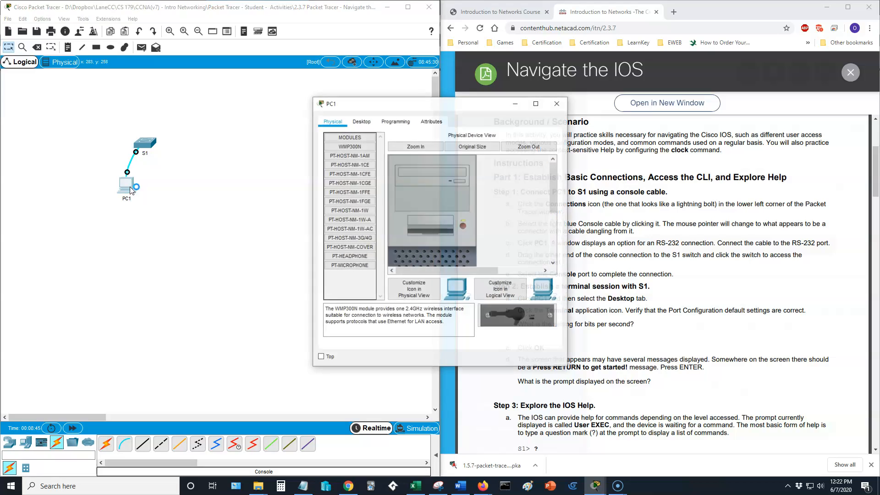
click(362, 121)
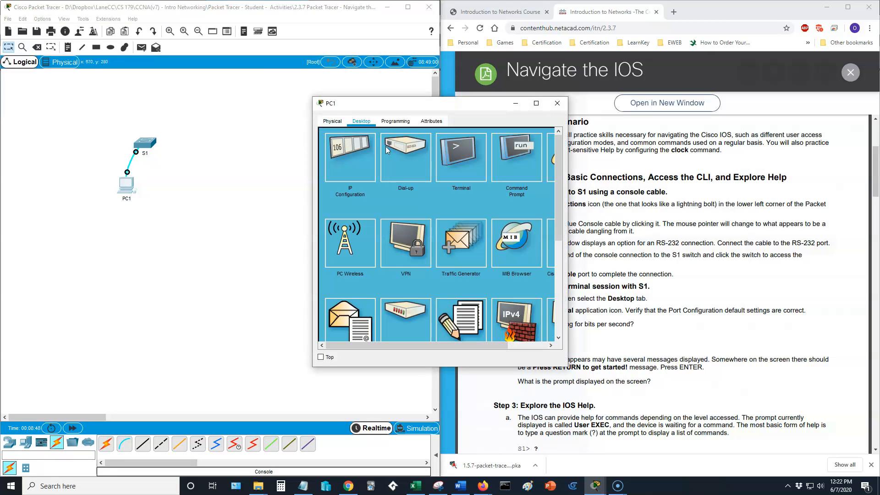
click(469, 158)
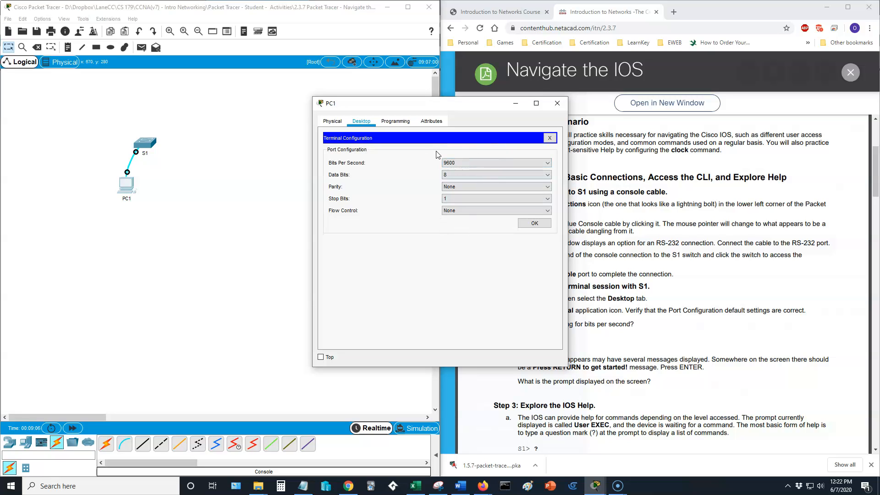
click(532, 223)
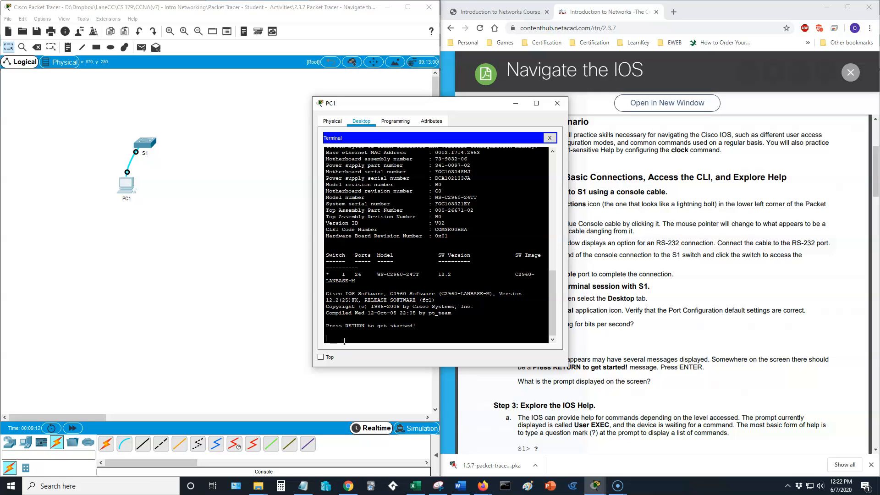
key(Return)
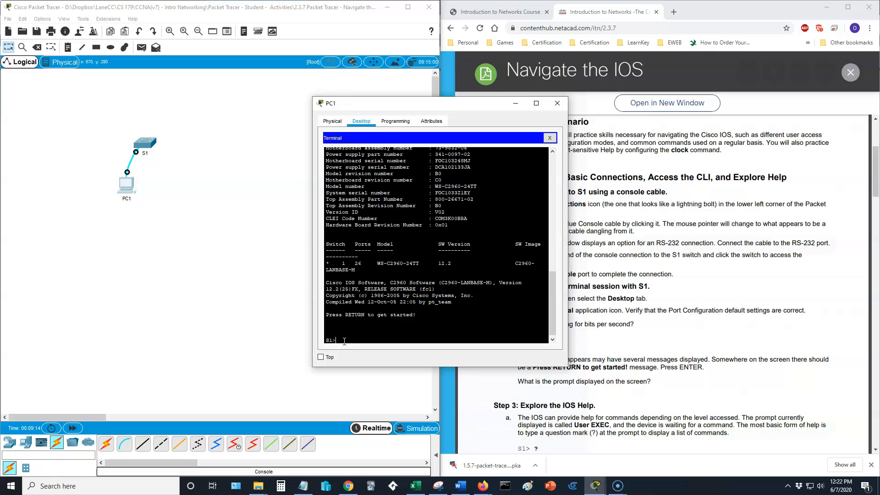
drag(479, 103, 350, 86)
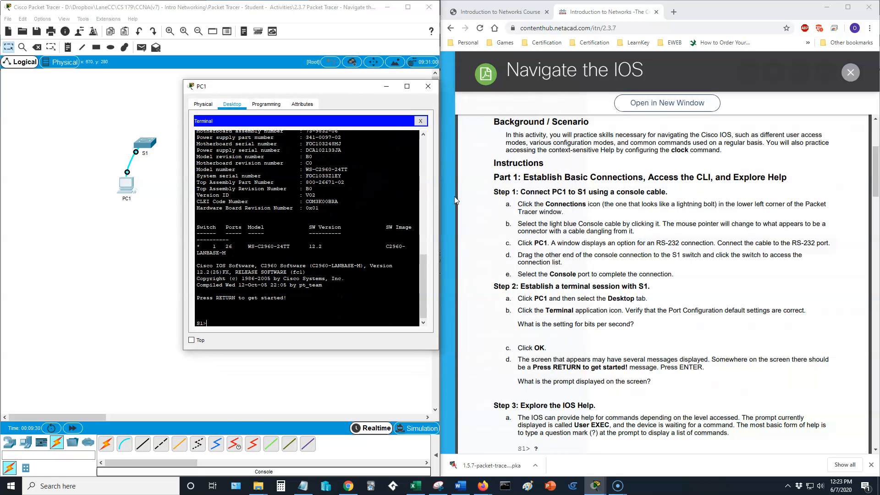
- Use the ? help at the S1> prompt to list all user EXEC commands, those starting with t, and those starting with te
scroll(601, 300, down, 5)
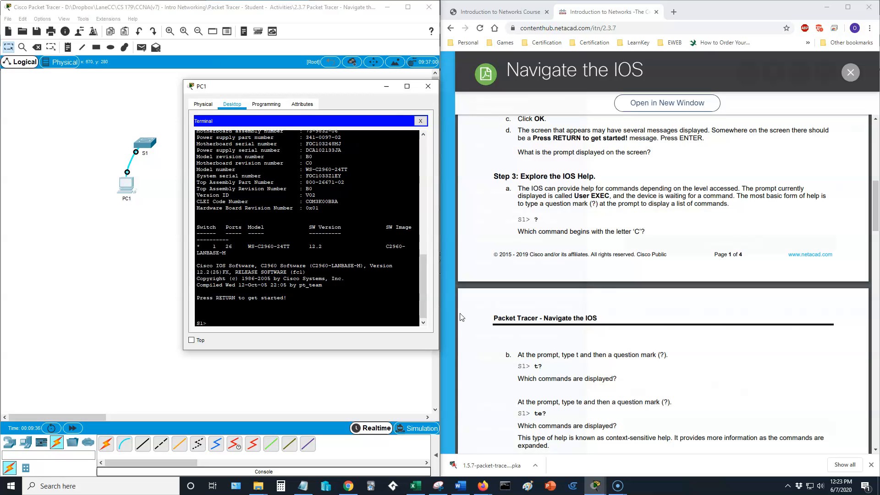
text(?)
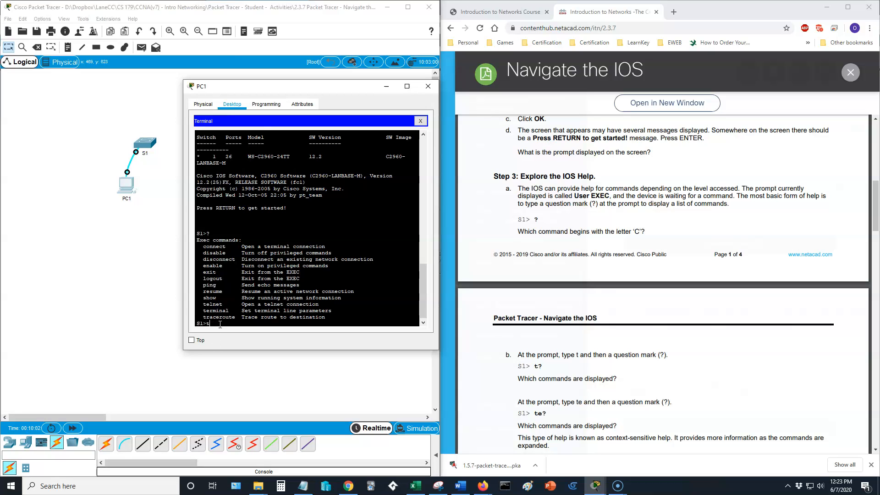
text(?)
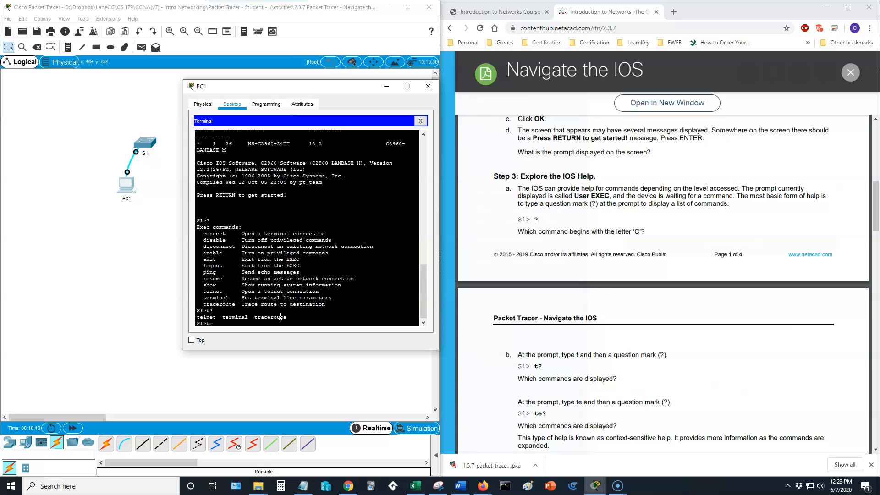
text(?)
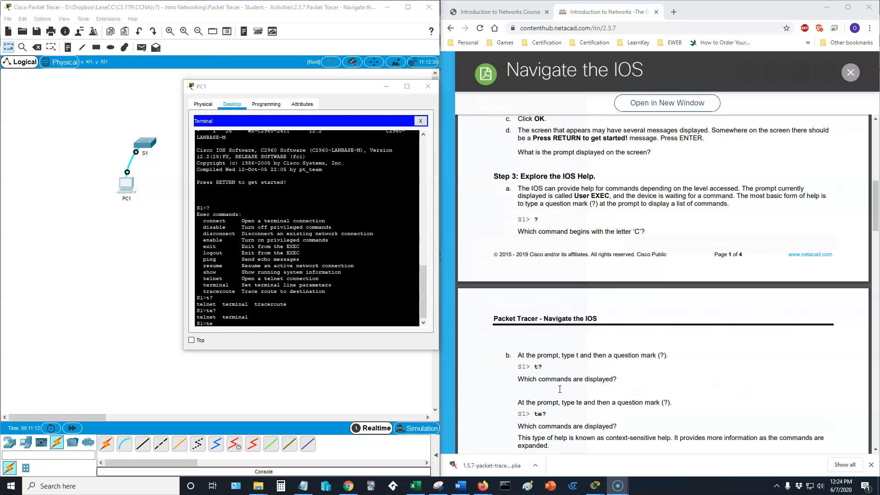
- Replace the leftover te with en, complete it to enable, and run it to enter privileged EXEC mode on S1
scroll(560, 389, down, 2)
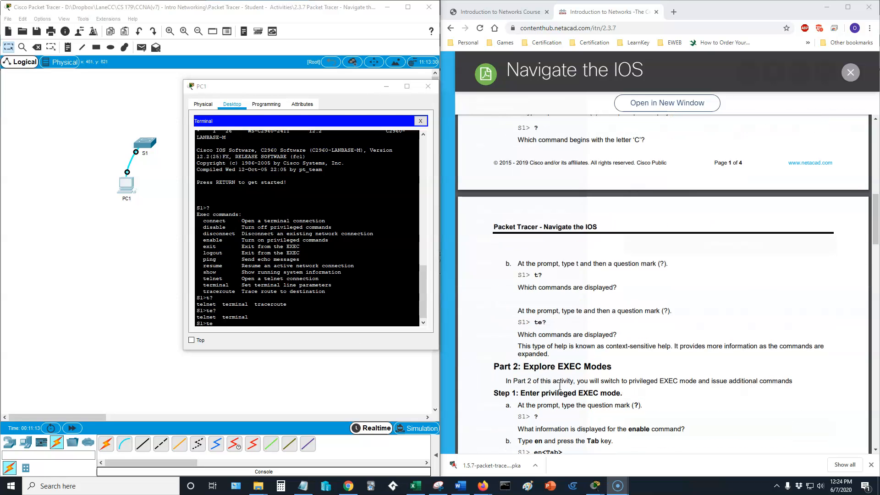
scroll(563, 356, down, 1)
scroll(563, 356, down, 1)
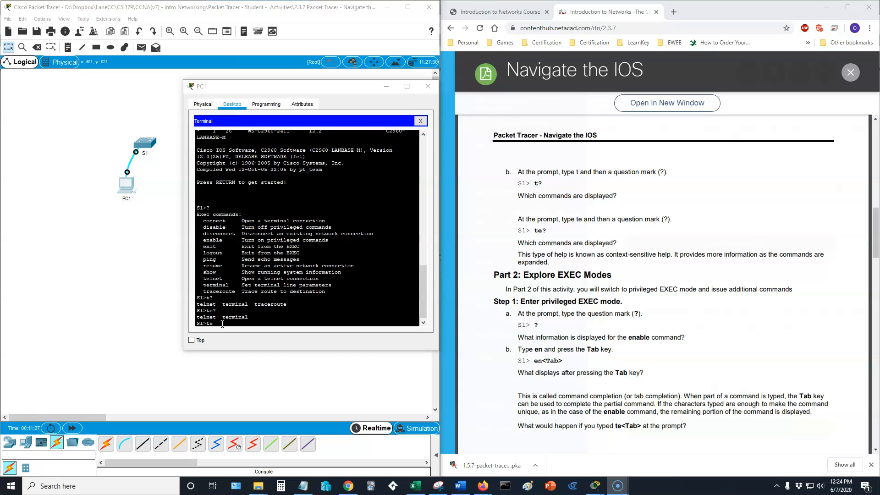
click(223, 323)
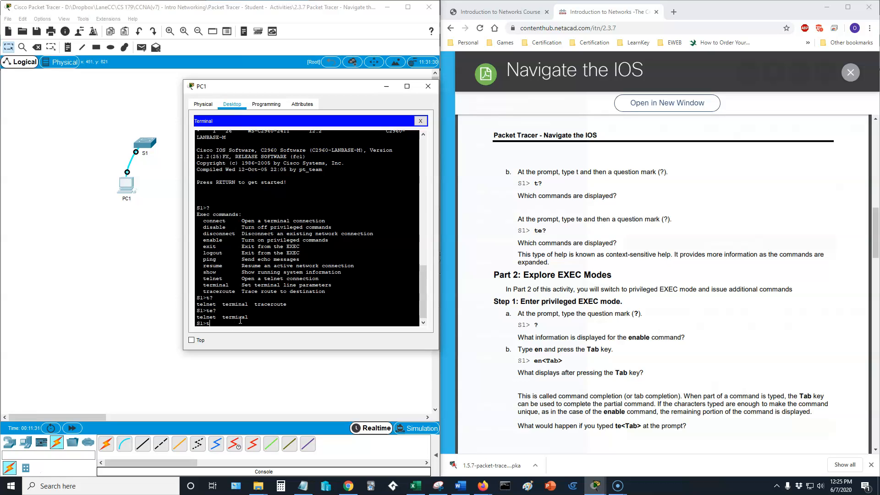
text(en)
key(Tab)
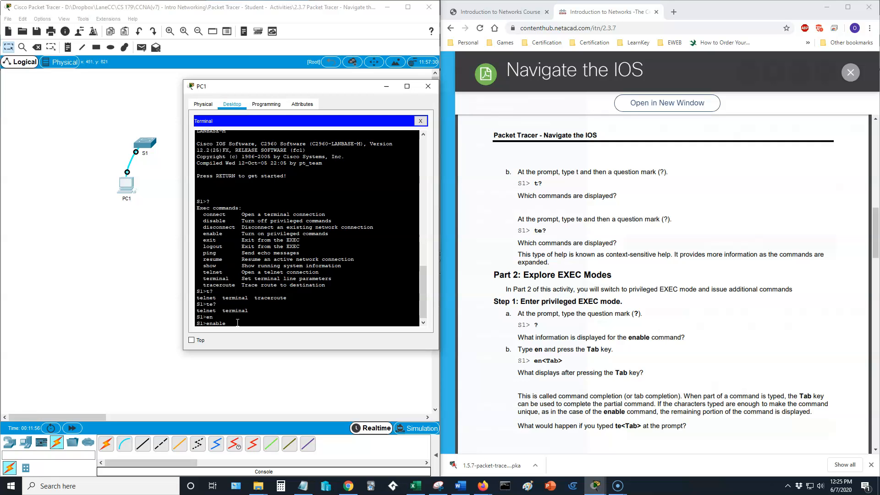
scroll(578, 306, down, 3)
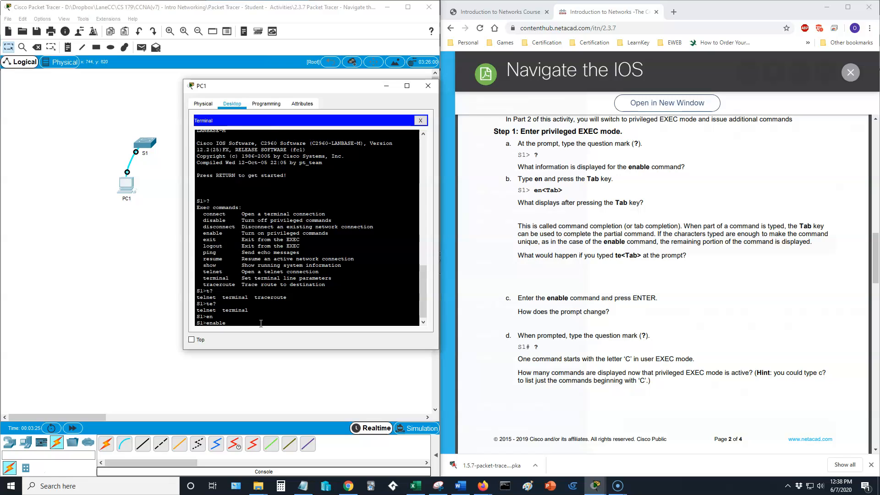
key(Return)
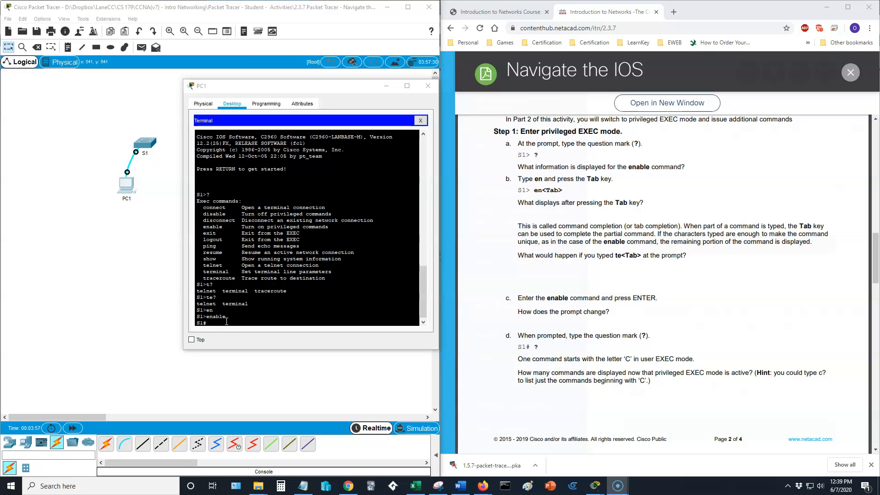
- List all privileged EXEC commands with the ? help, including the remaining page, and compare them with the user EXEC list
click(226, 322)
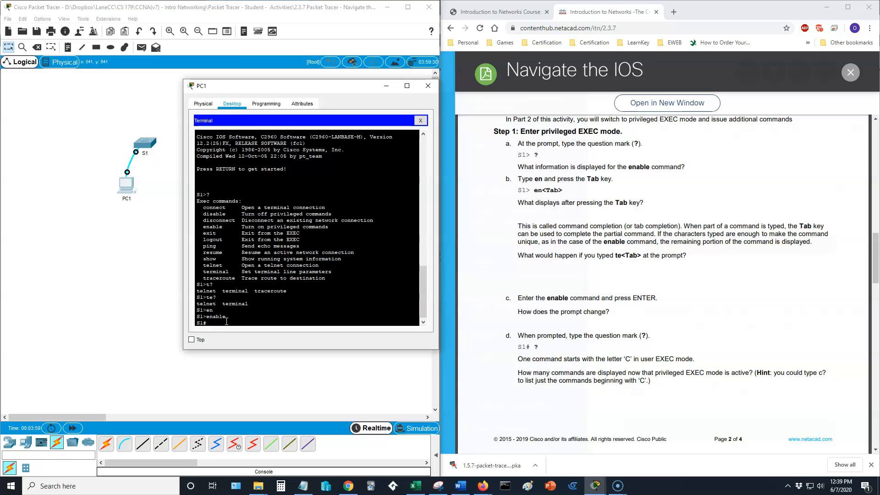
text(?)
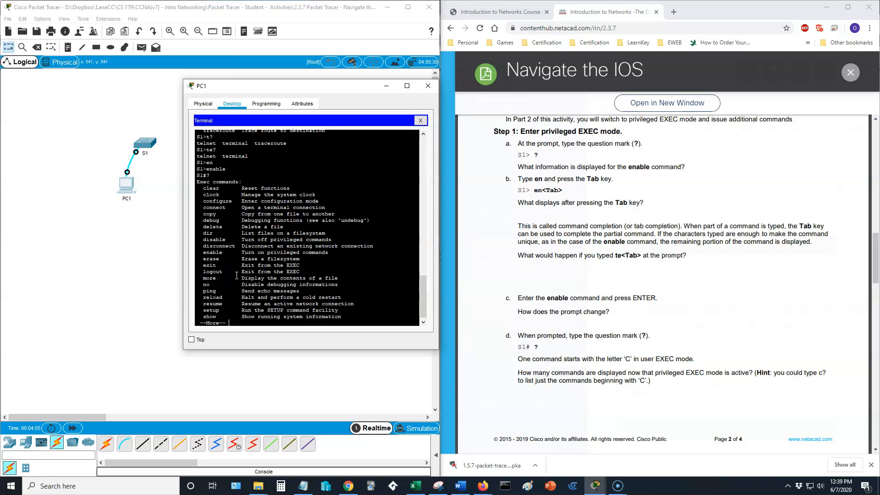
scroll(249, 275, up, 8)
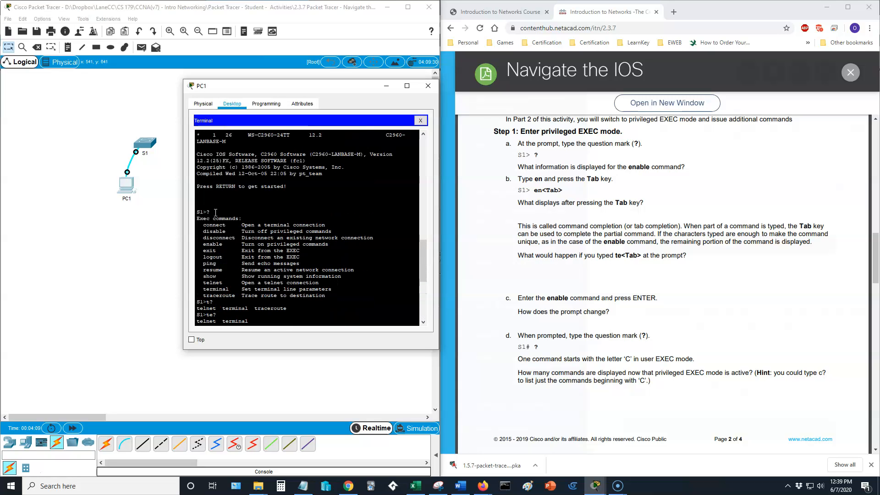
scroll(217, 275, down, 7)
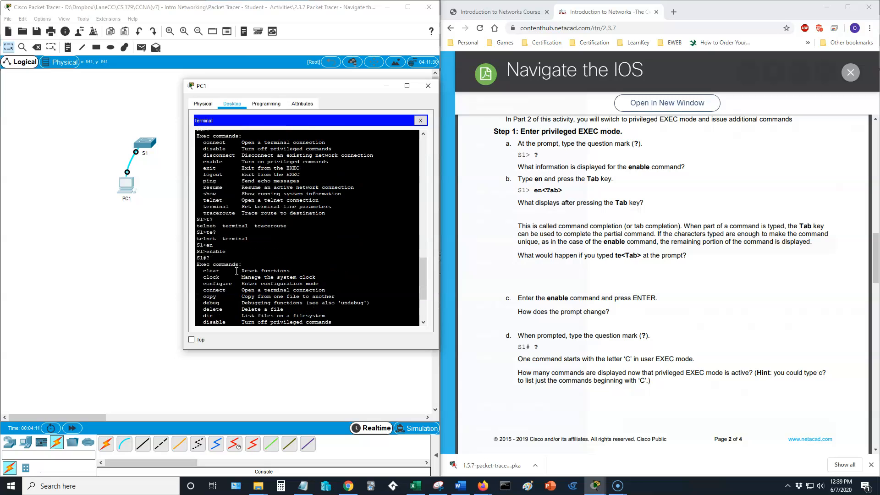
scroll(220, 225, down, 2)
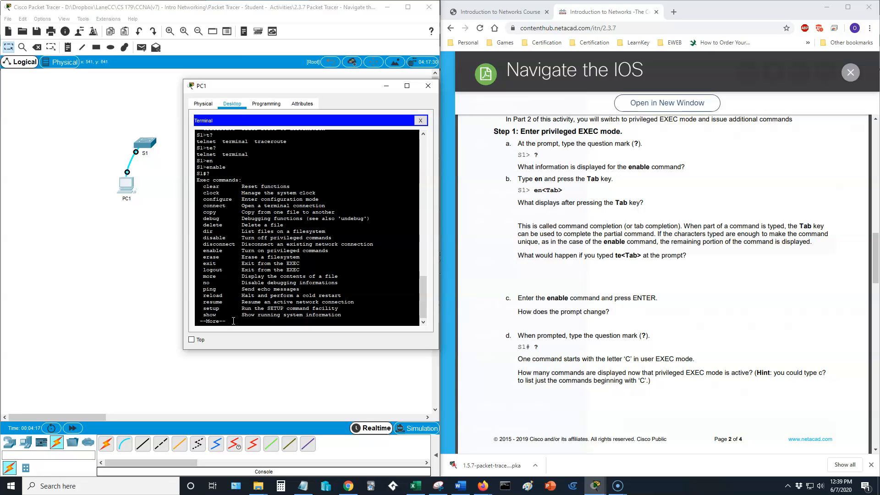
key(space)
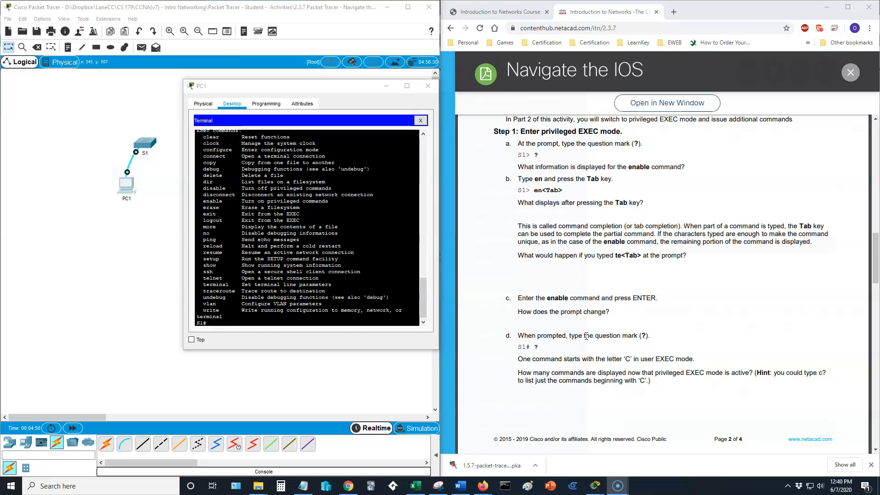
- Complete conf to configure at the S1# prompt, run it, and accept the default terminal source to enter Global Configuration mode
scroll(586, 336, down, 3)
scroll(586, 336, down, 4)
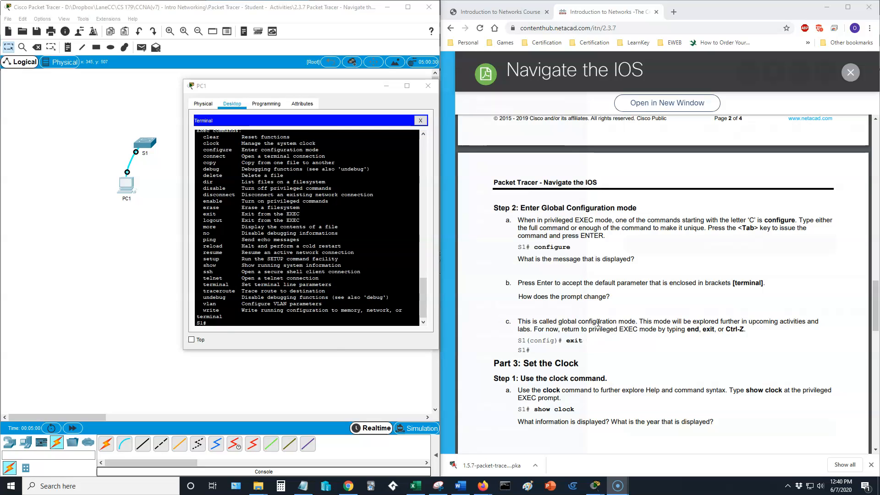
click(228, 320)
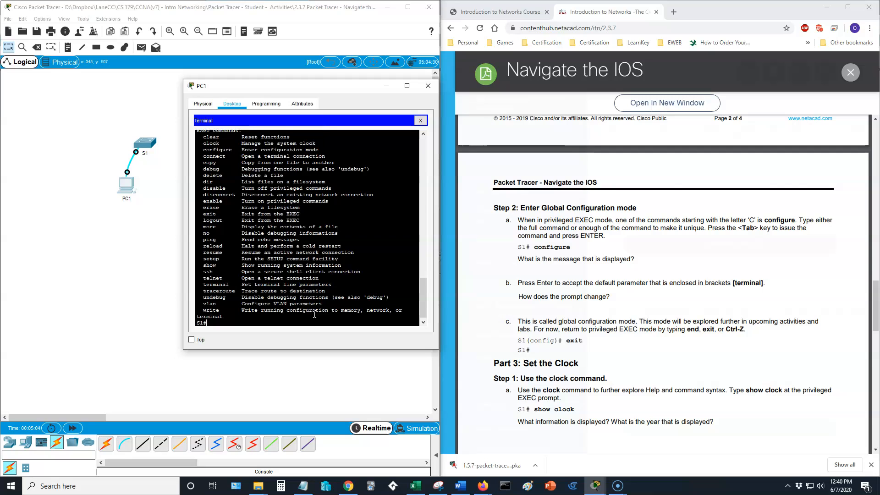
text(con)
key(Tab)
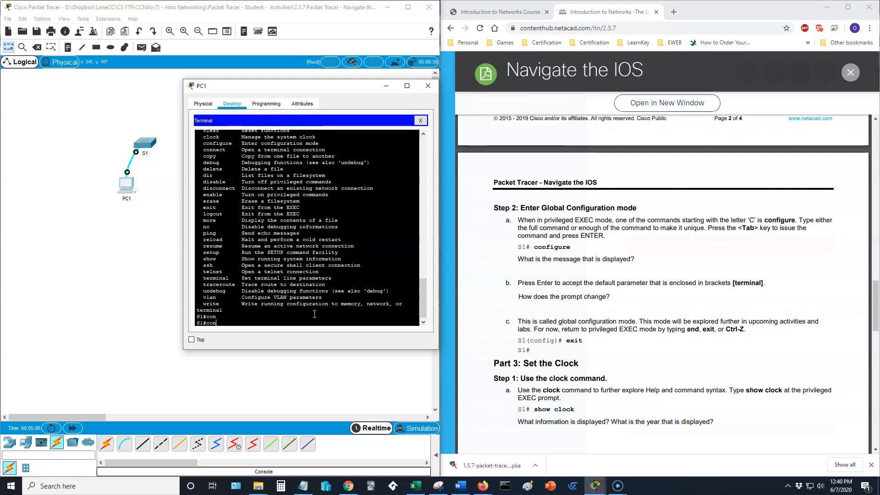
text(f)
key(Tab)
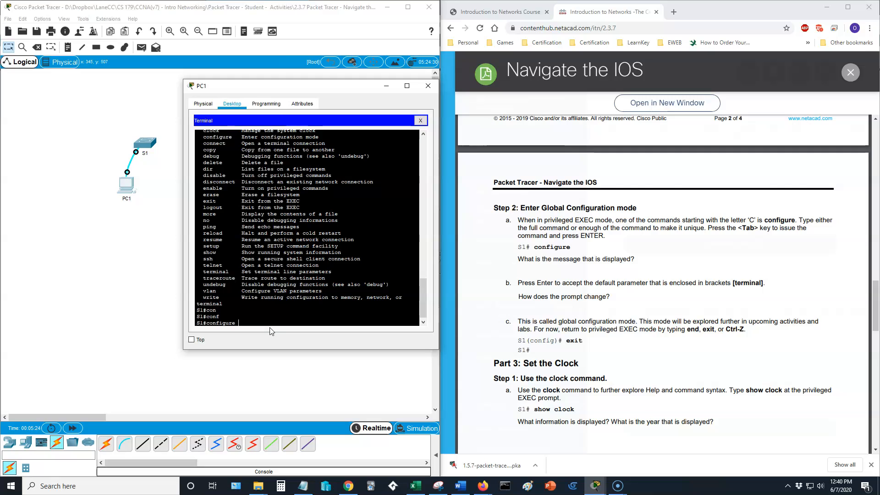
key(Return)
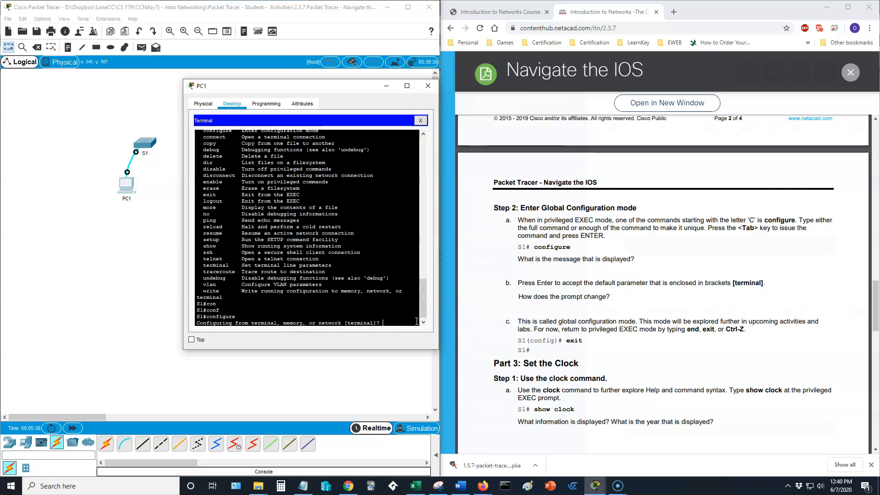
text(t)
key(Return)
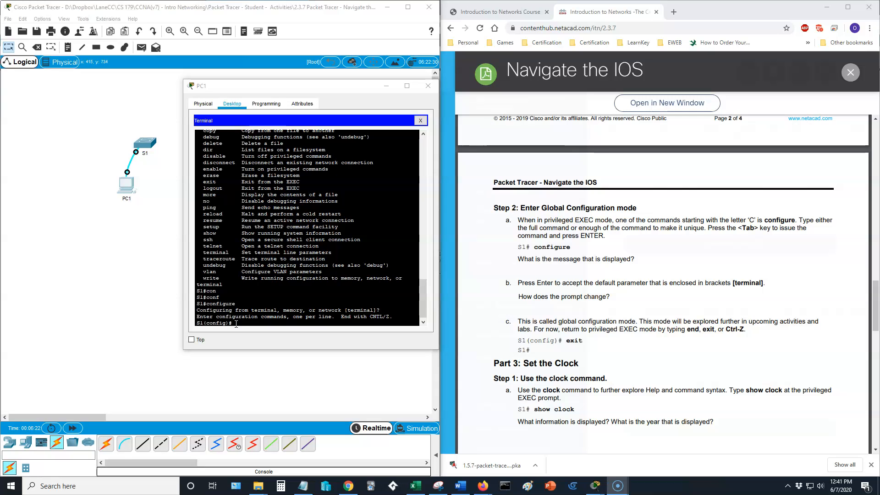
- Leave Global Configuration mode with exit and bring up a clean S1# prompt
click(306, 325)
text(exit)
key(Return)
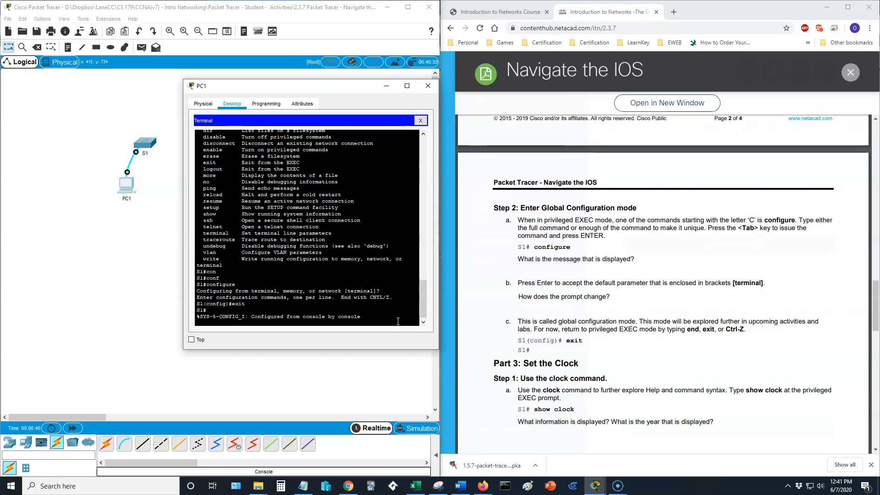
key(Return)
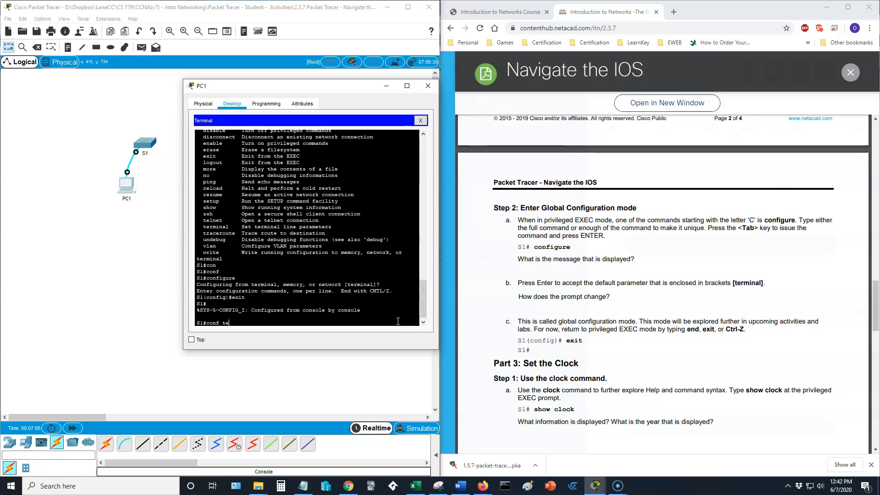
- Enter Global Configuration mode directly with conf terminal, and return to privileged EXEC mode with exit
text(inal)
key(Return)
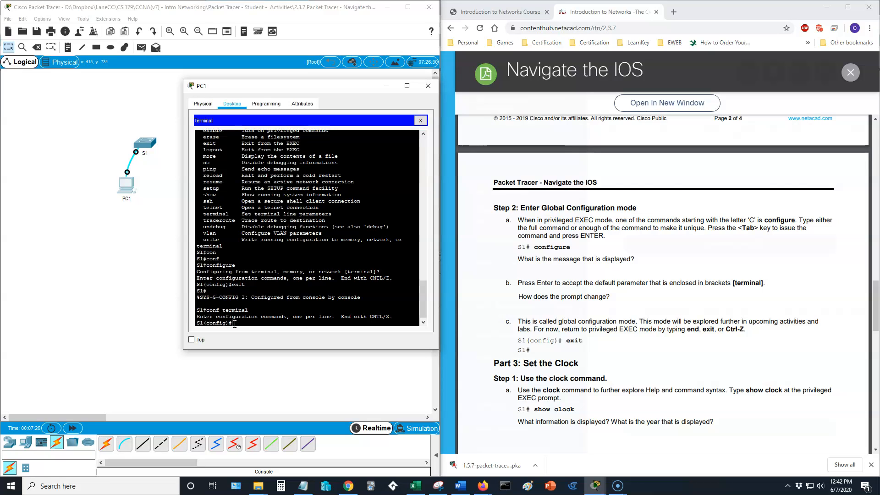
text(exit)
key(Return)
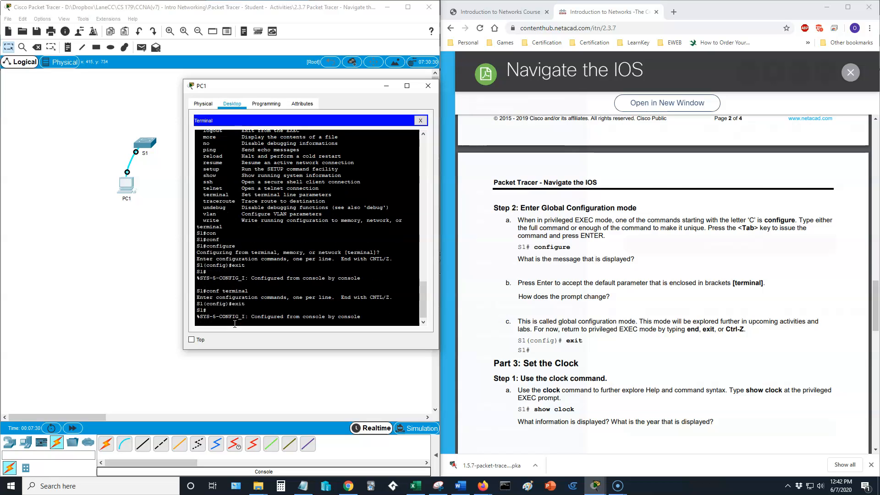
key(Return)
- Review the earlier list of privileged EXEC commands, and display the switch's time and date with show clock
scroll(565, 375, down, 1)
scroll(565, 375, down, 6)
scroll(566, 375, up, 1)
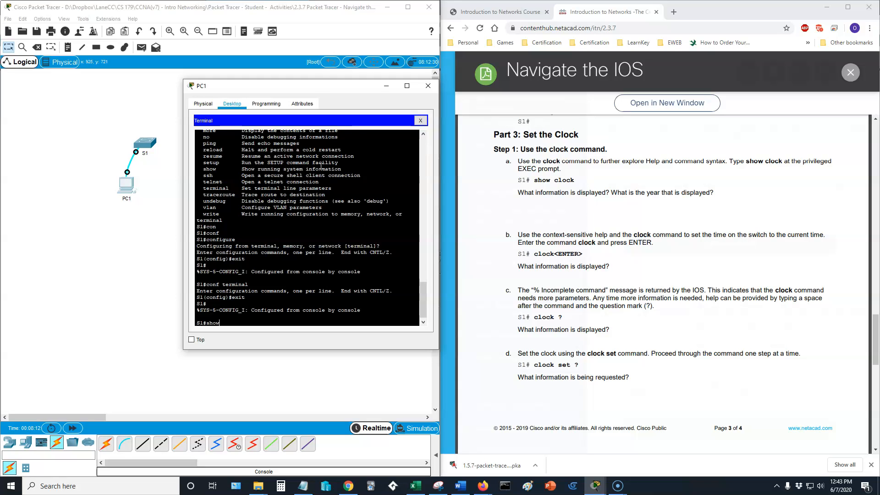
scroll(276, 191, up, 3)
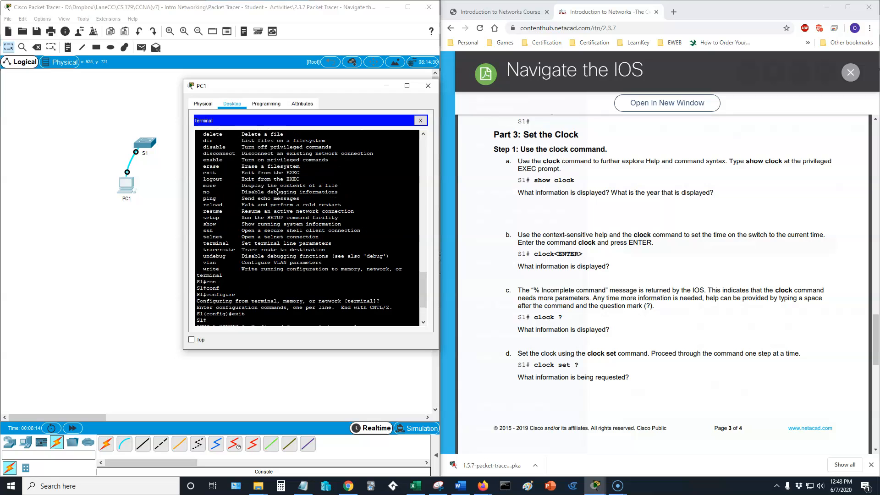
scroll(278, 188, up, 1)
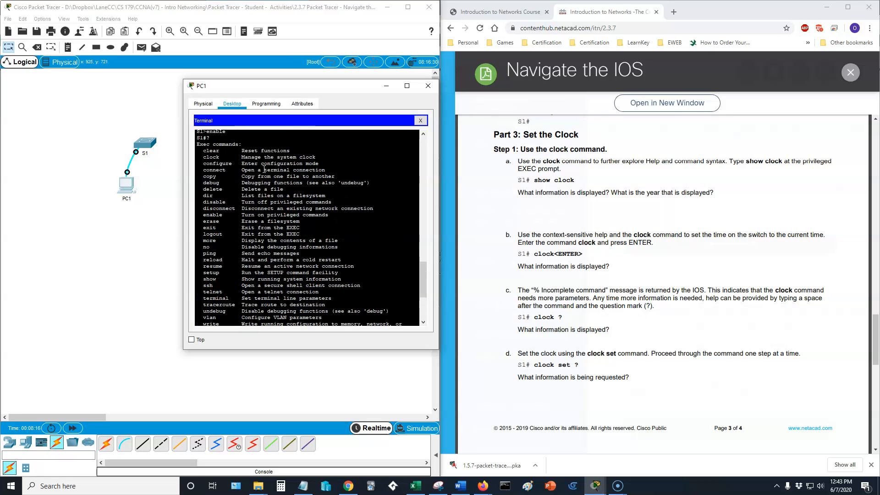
scroll(303, 227, down, 4)
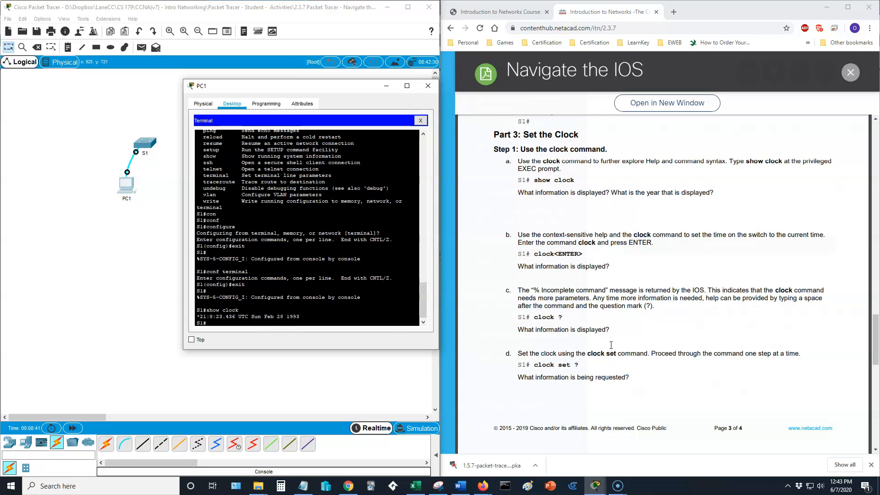
- Run the clock command without parameters, and request its options with clock ?
text(clock)
key(Return)
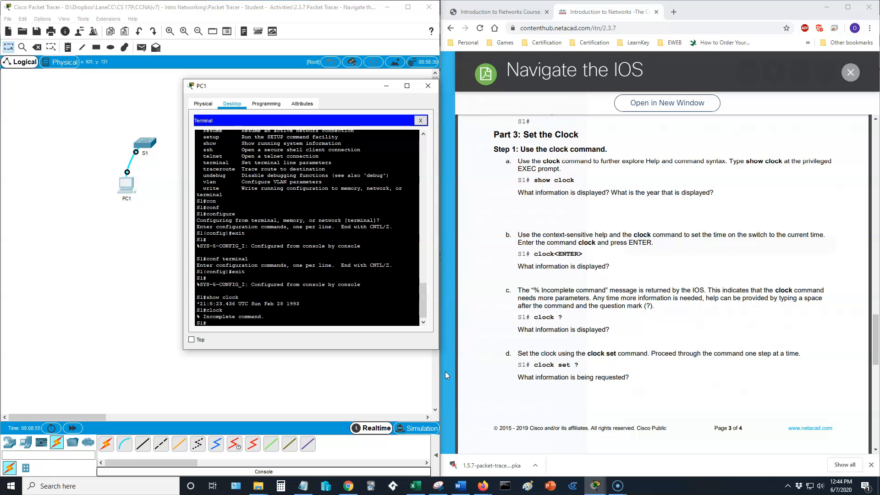
text(k ?)
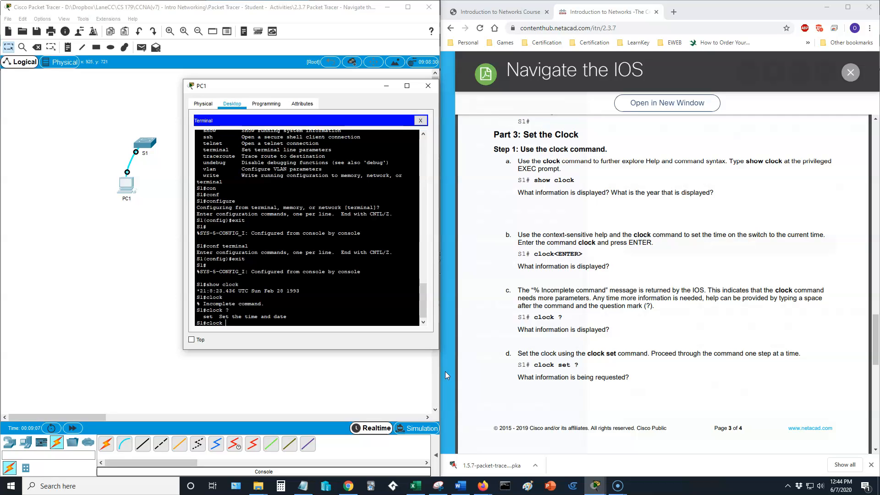
- Extend the command to clock set and request ? help for the first parameter it requires
text(clock)
key(BackSpace)
key(BackSpace)
key(BackSpace)
key(BackSpace)
key(BackSpace)
key(BackSpace)
text(set)
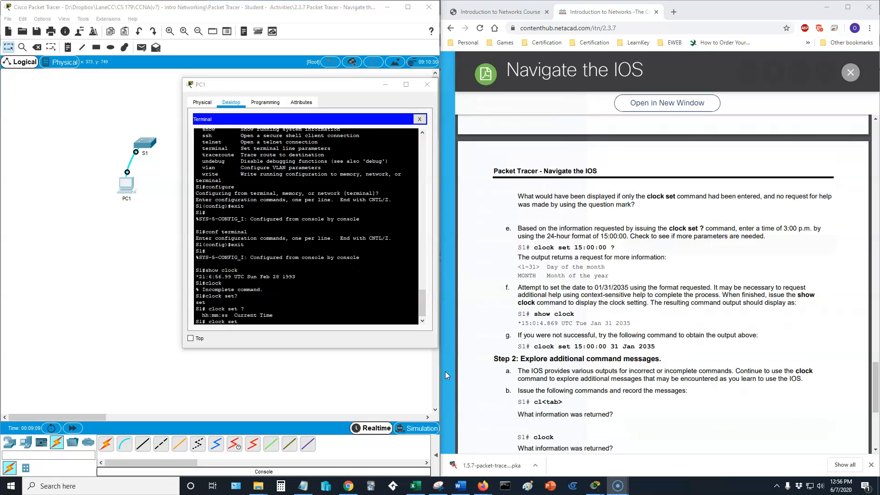
- Clear the leftover clock set text, enter clock set 12:57:00, and request ? help for the next parameter
key(alt+Tab)
key(BackSpace)
key(BackSpace)
key(BackSpace)
key(BackSpace)
key(BackSpace)
key(BackSpace)
key(BackSpace)
key(BackSpace)
key(BackSpace)
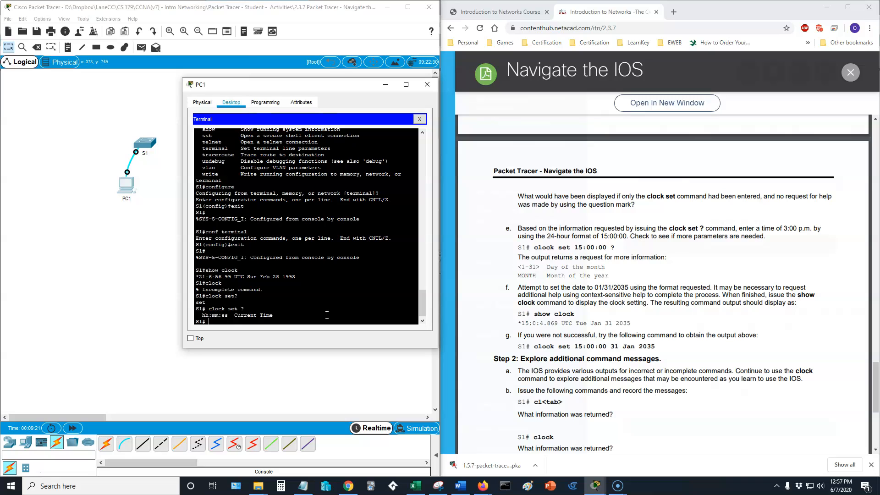
text(cloc)
text(?)
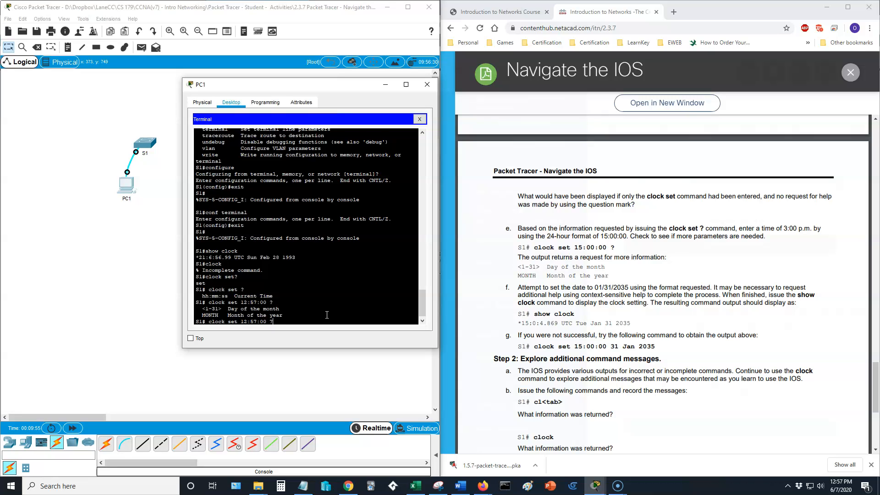
- Complete the clock set 12:57:00 command with 7 Jun 2020, requesting ? help after each parameter, and run it
text(?)
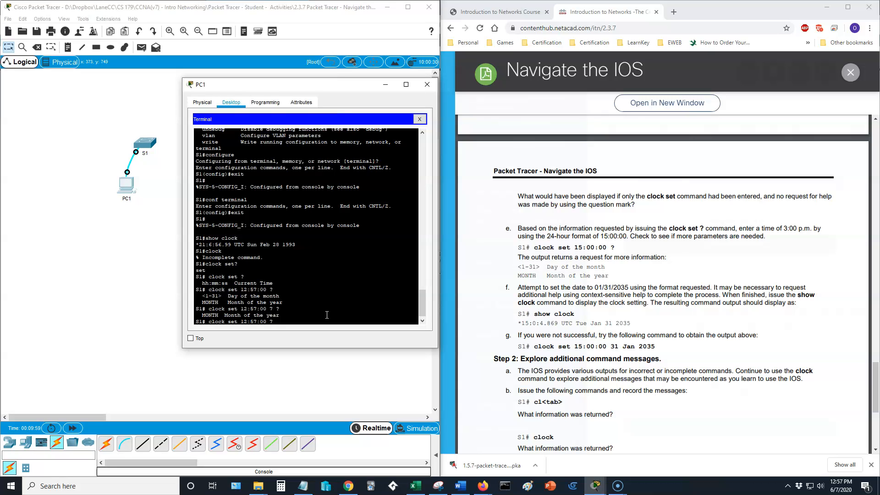
text(Jun )
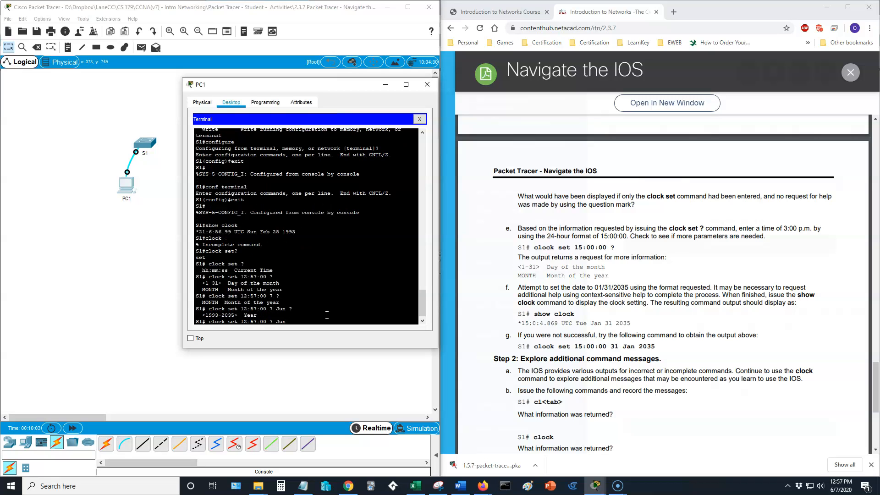
text(?2020 ?)
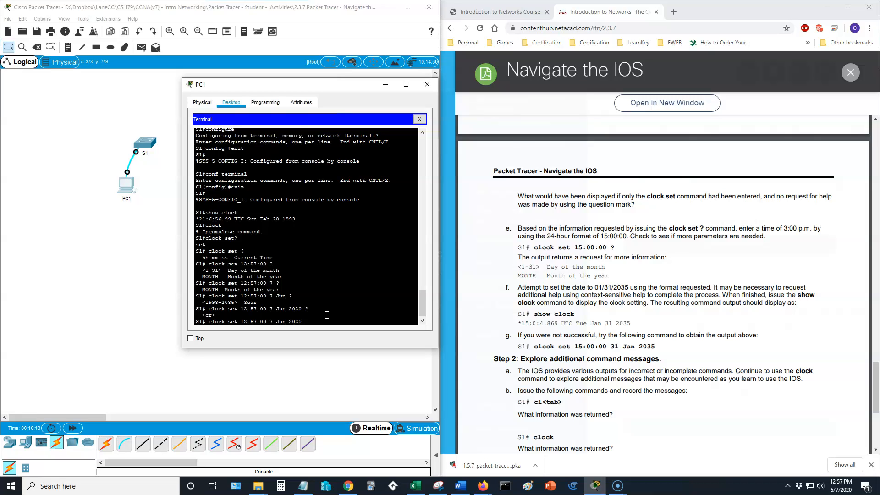
key(Return)
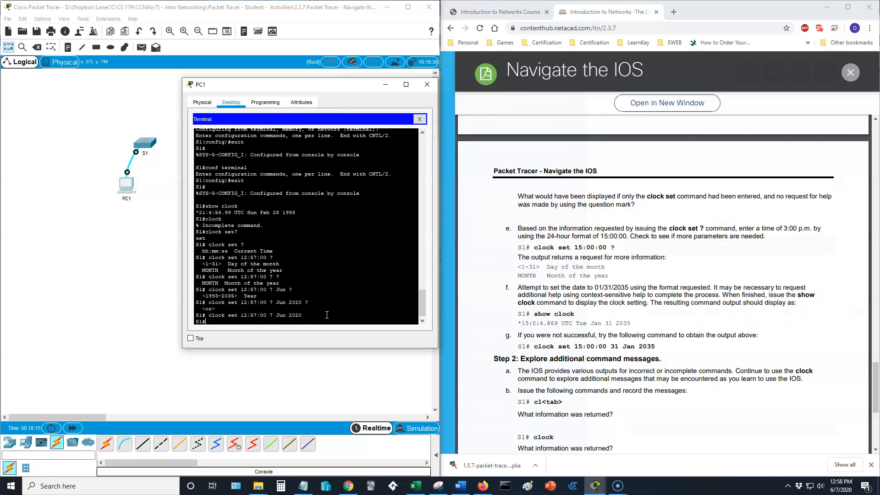
- Check the new clock setting on S1 with show clock, and consult the instructions for additional command messages
text(show clock)
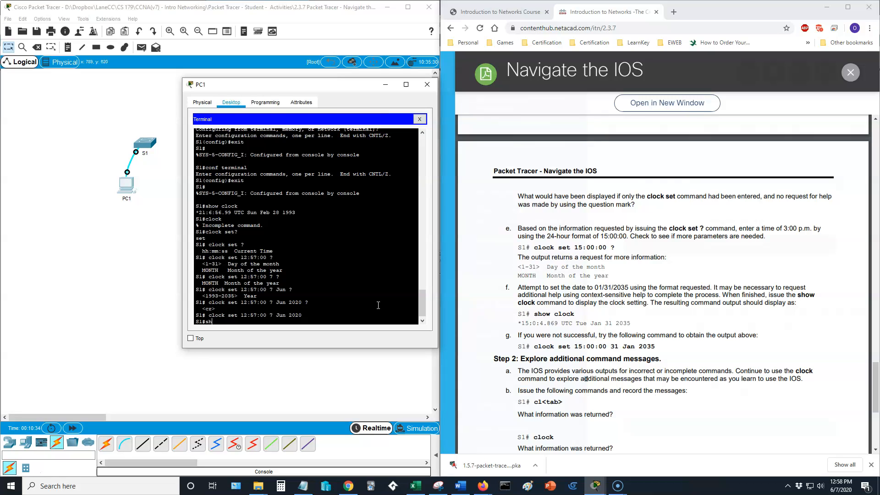
key(Return)
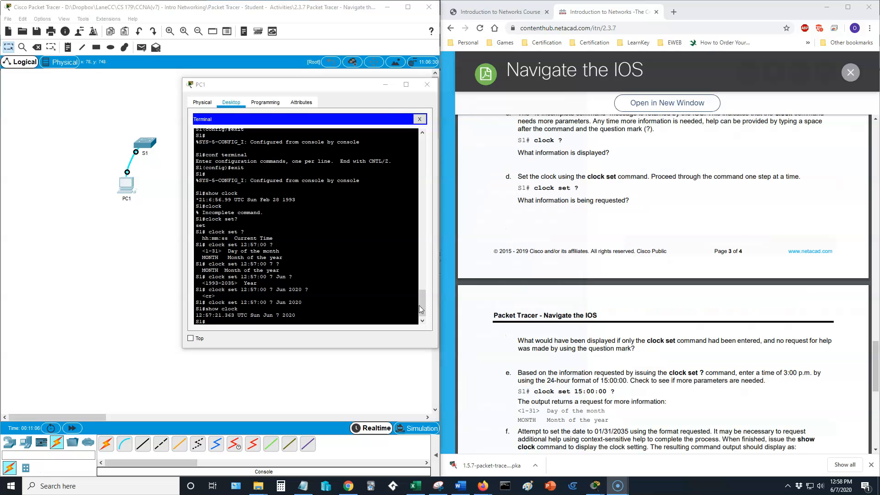
scroll(614, 258, down, 6)
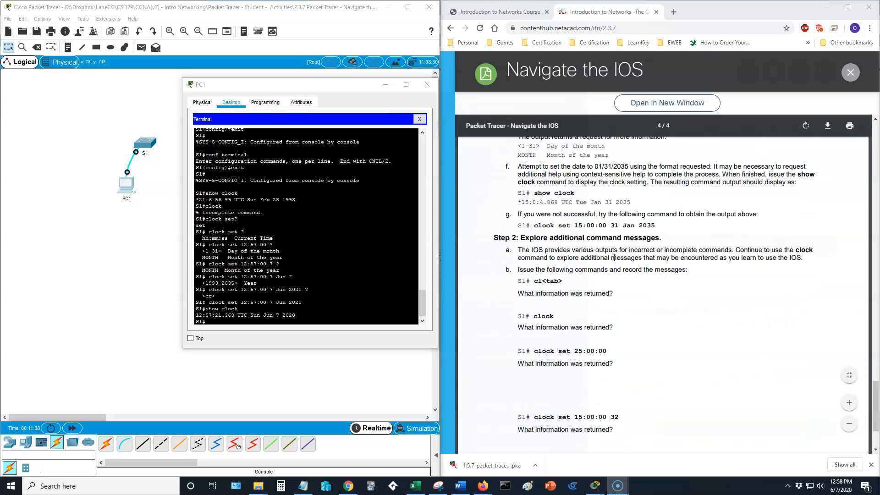